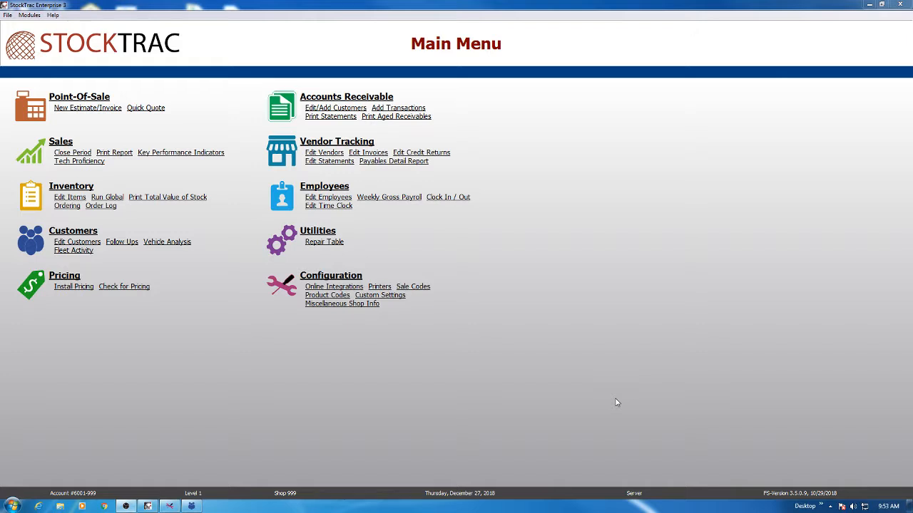
# - Create a new customer pricing profile in the shop configuration and name it "20% Discount"
pyautogui.click(291, 286)
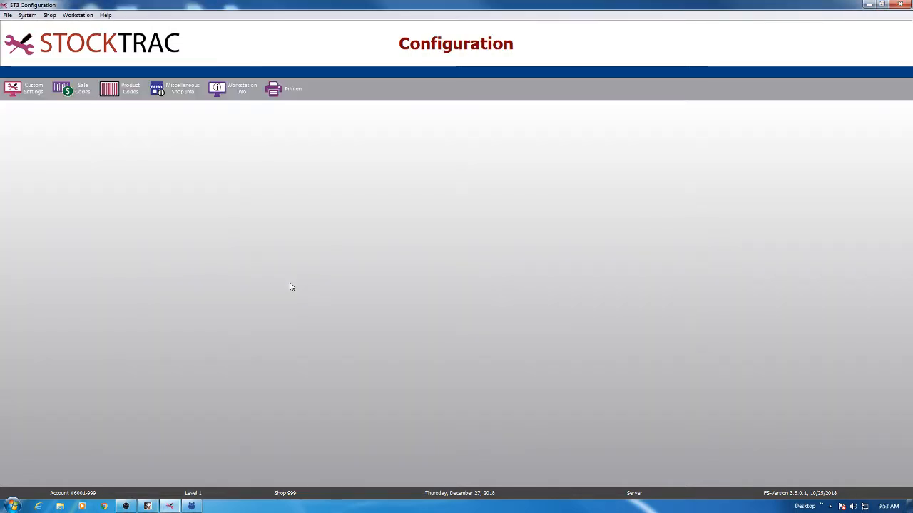
pyautogui.click(49, 14)
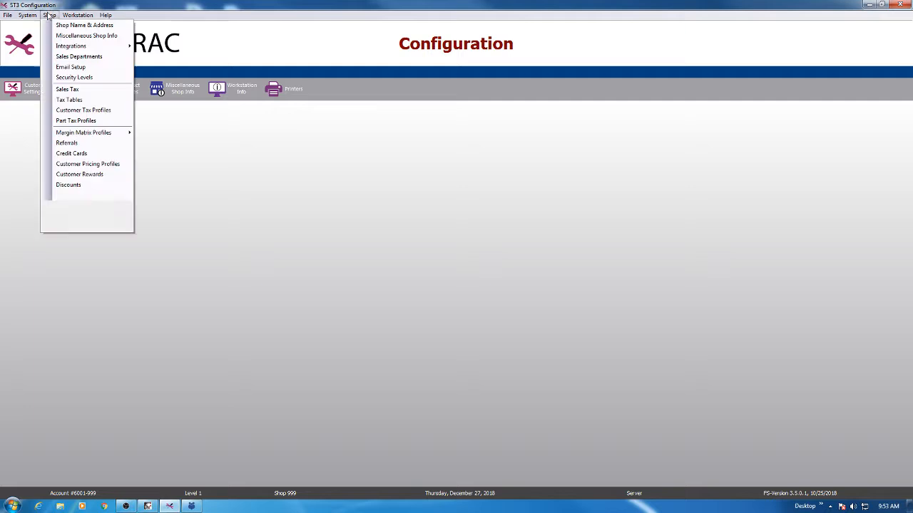
pyautogui.click(119, 170)
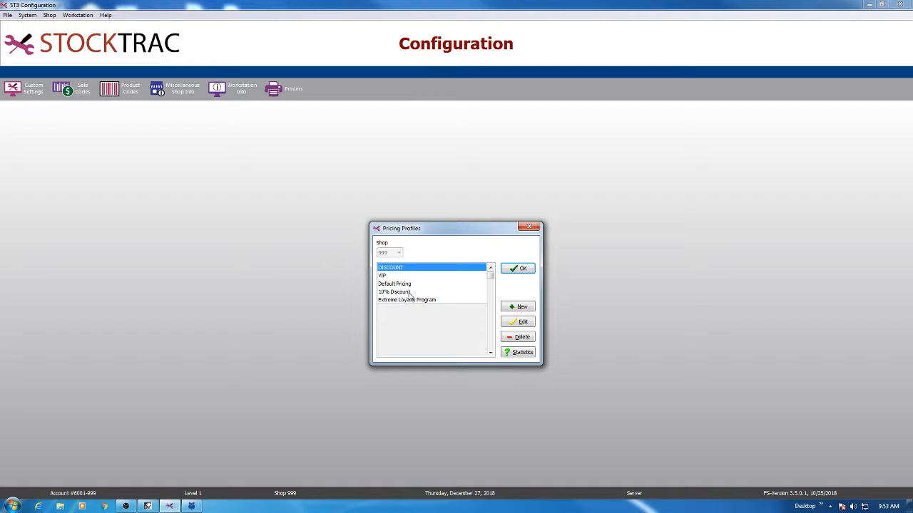
pyautogui.click(511, 308)
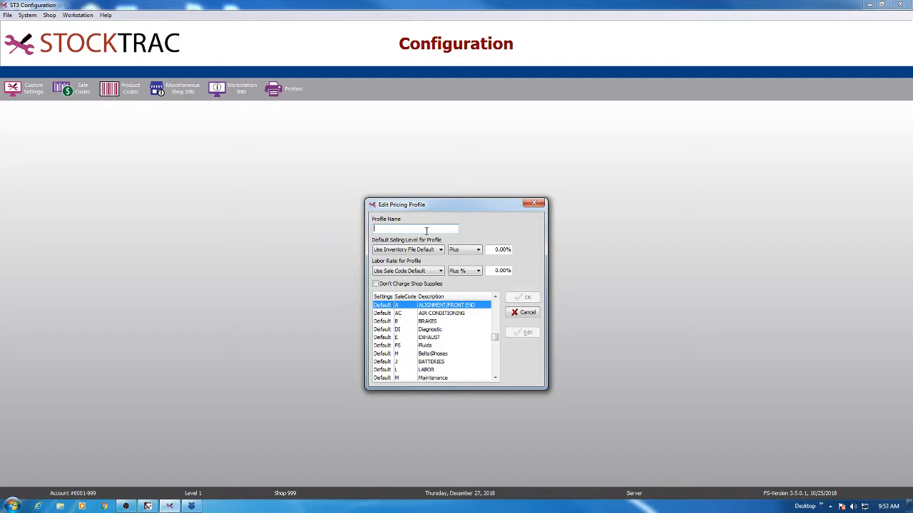
pyautogui.write('2')
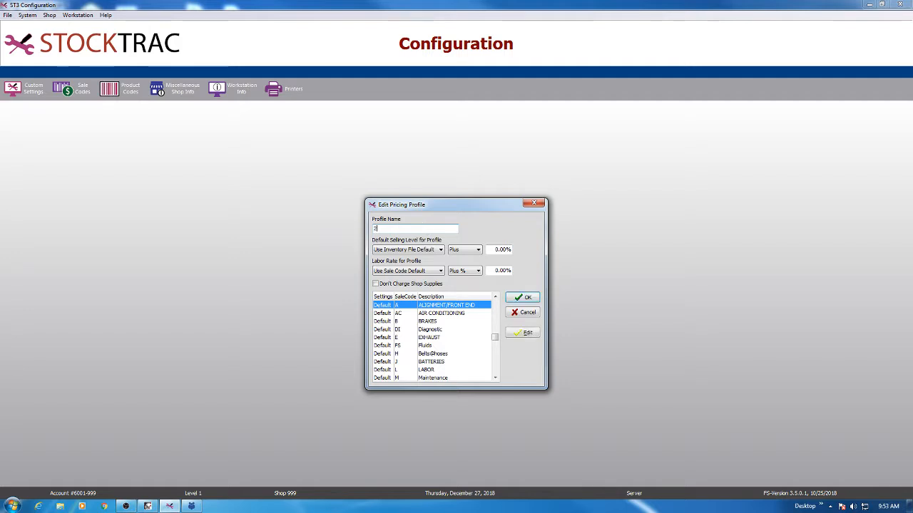
pyautogui.write('0% Discount')
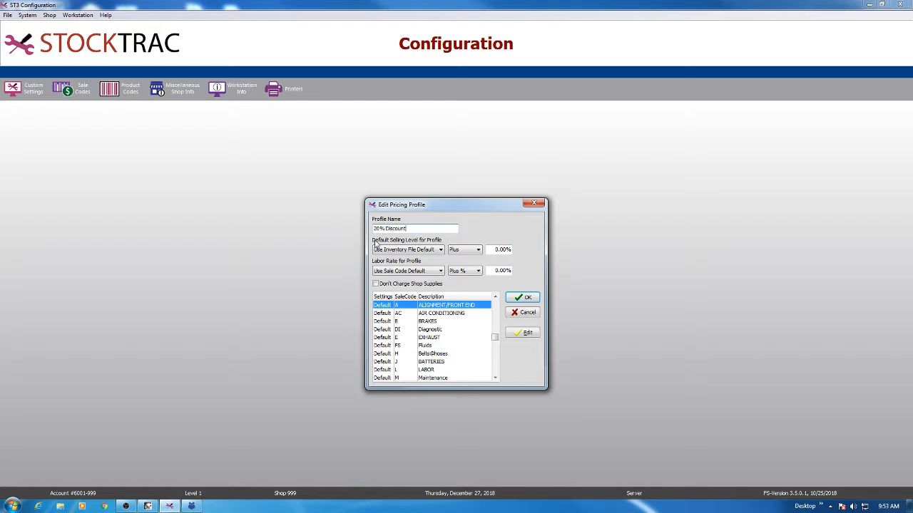
# - Set the profile's default selling level to Use Inventory File Default, Minus 20%
pyautogui.click(440, 250)
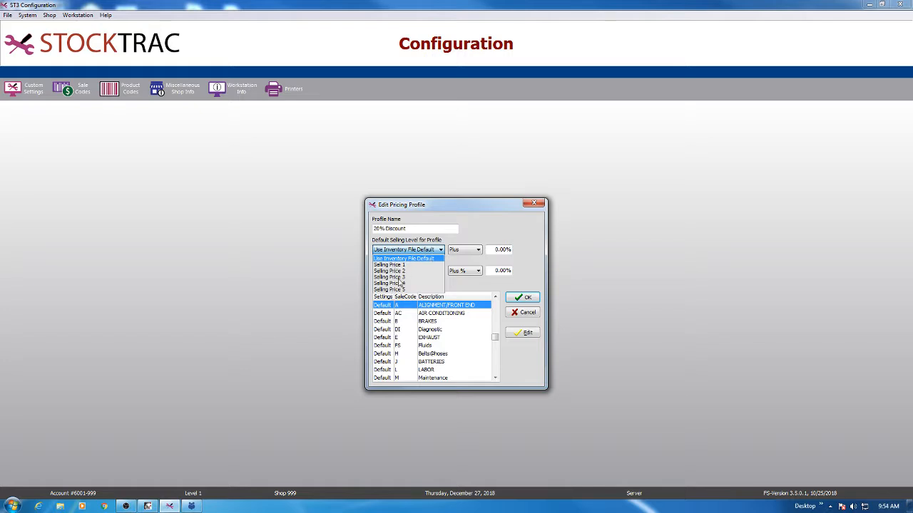
pyautogui.click(418, 251)
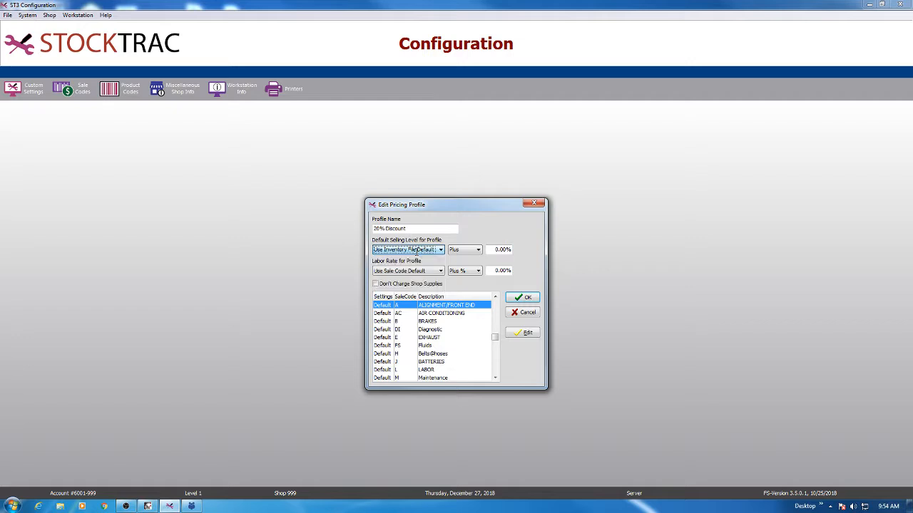
pyautogui.click(472, 249)
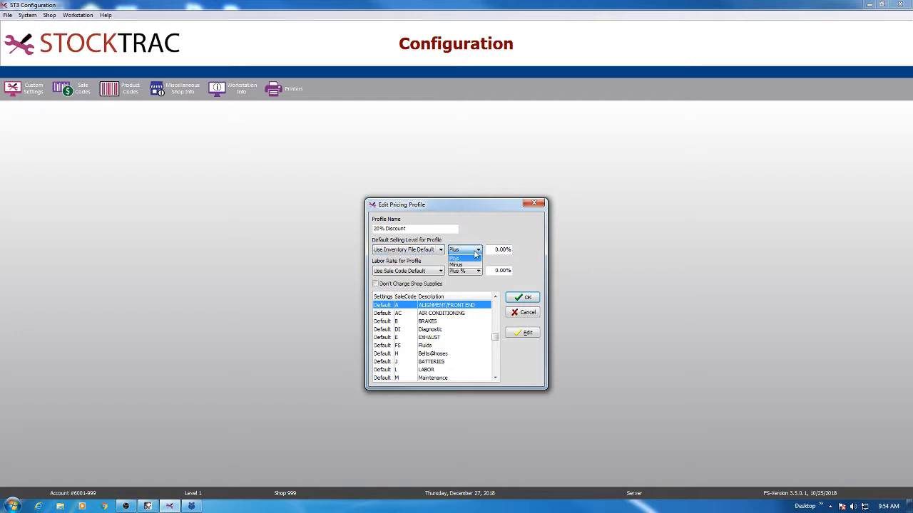
pyautogui.click(472, 251)
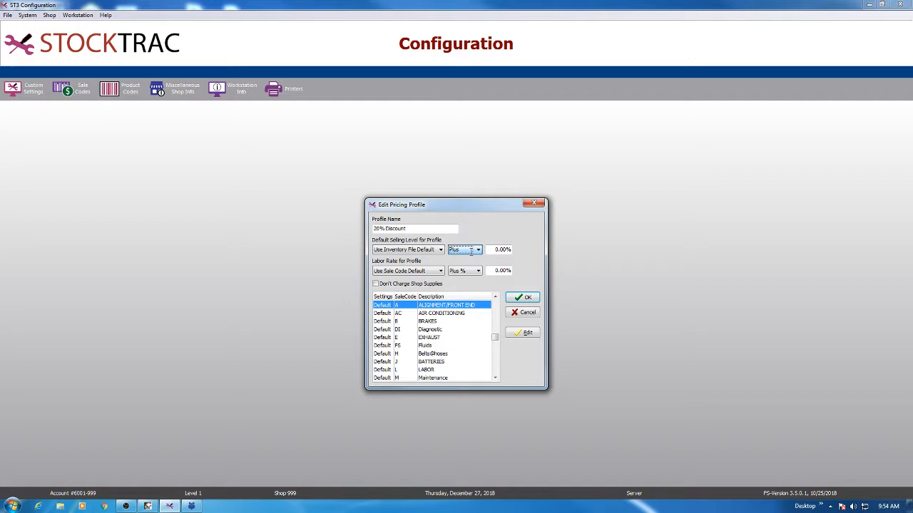
pyautogui.click(471, 251)
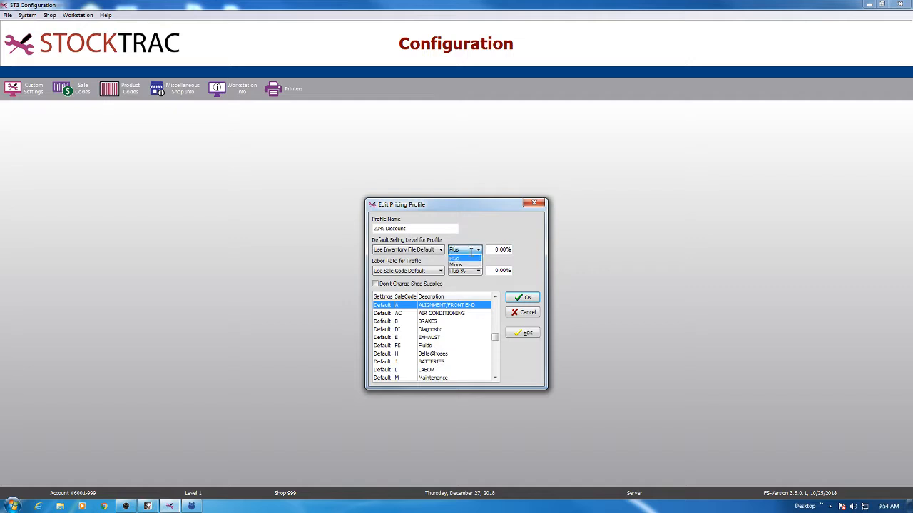
pyautogui.click(460, 266)
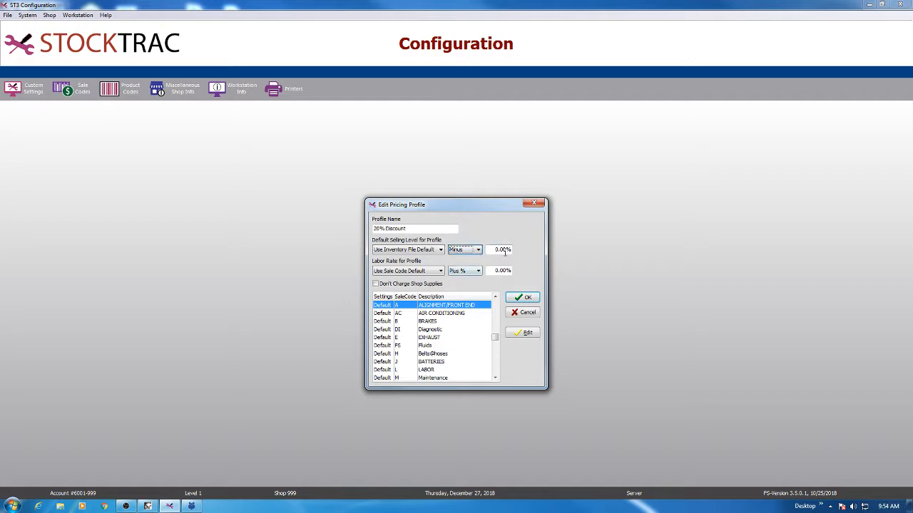
pyautogui.click(501, 250)
pyautogui.write('20')
pyautogui.press('Tab')
# - Set the profile's labor rate to Use Sale Code Default with Minus % and a value of 20
pyautogui.click(420, 272)
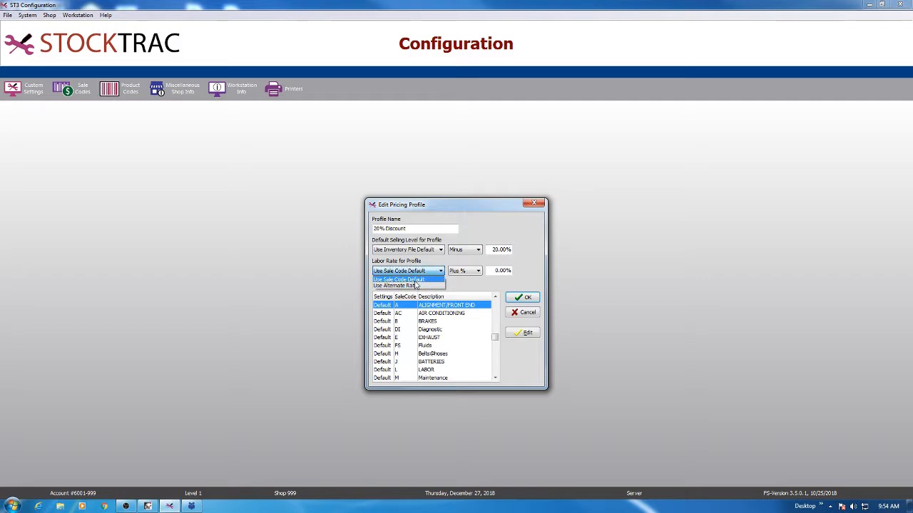
pyautogui.click(415, 285)
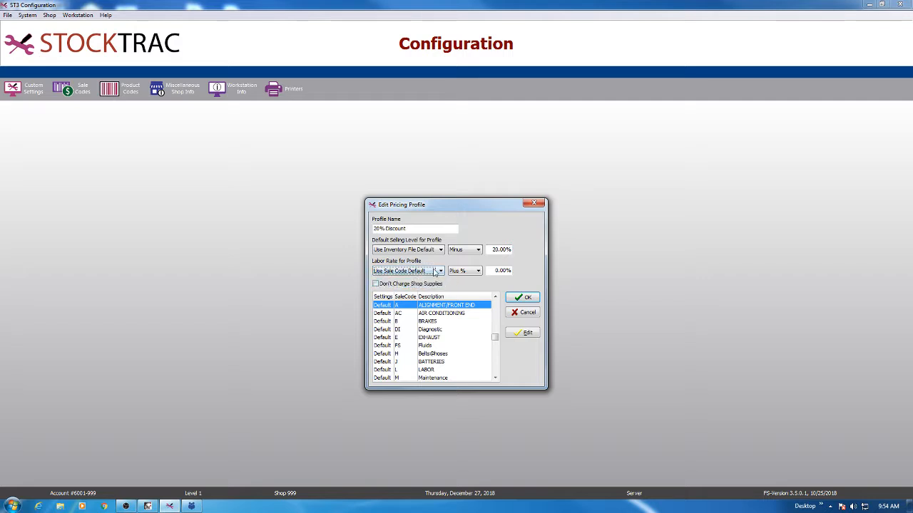
pyautogui.click(434, 271)
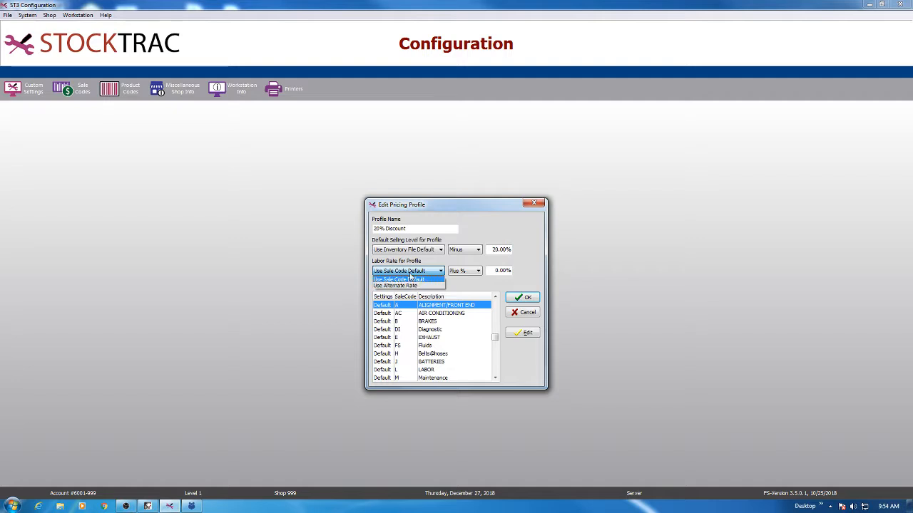
pyautogui.click(412, 282)
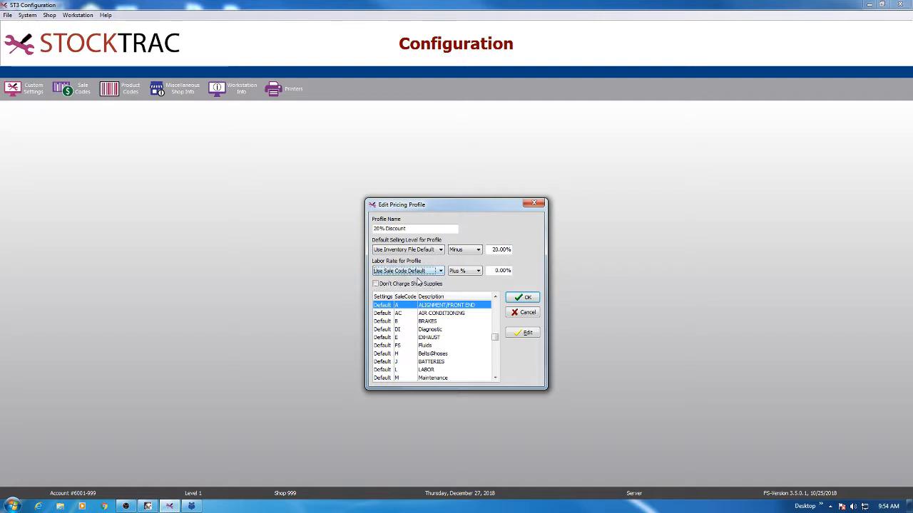
pyautogui.click(466, 272)
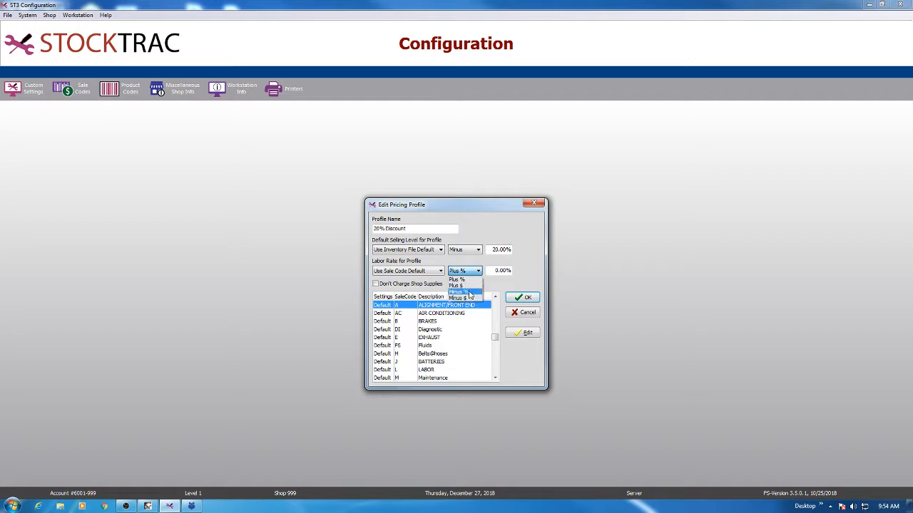
pyautogui.click(470, 295)
pyautogui.click(505, 271)
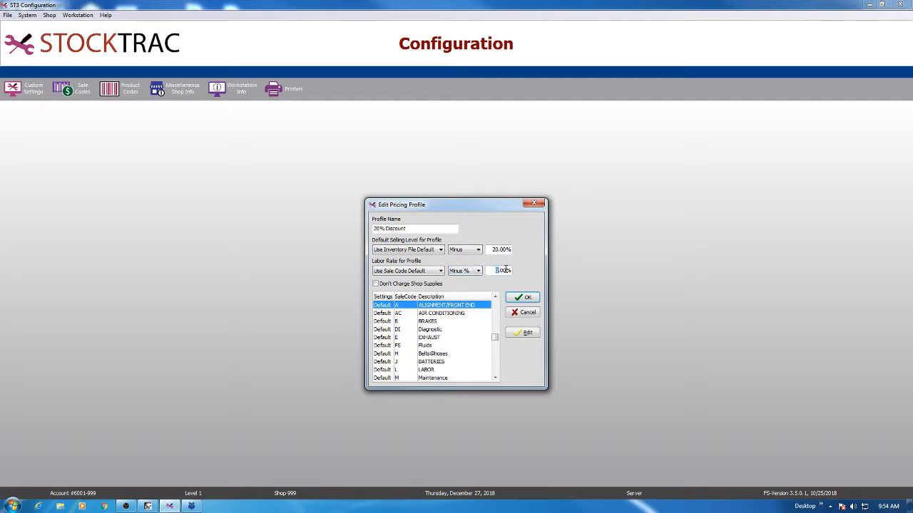
pyautogui.moveTo(492, 271); pyautogui.dragTo(516, 271)
pyautogui.write('20')
pyautogui.press('Tab')
# - Open the ALIGNMENT/FRONT END sale code's pricing, try other selling levels, and set it back to Use Profile Default
pyautogui.doubleClick(442, 305)
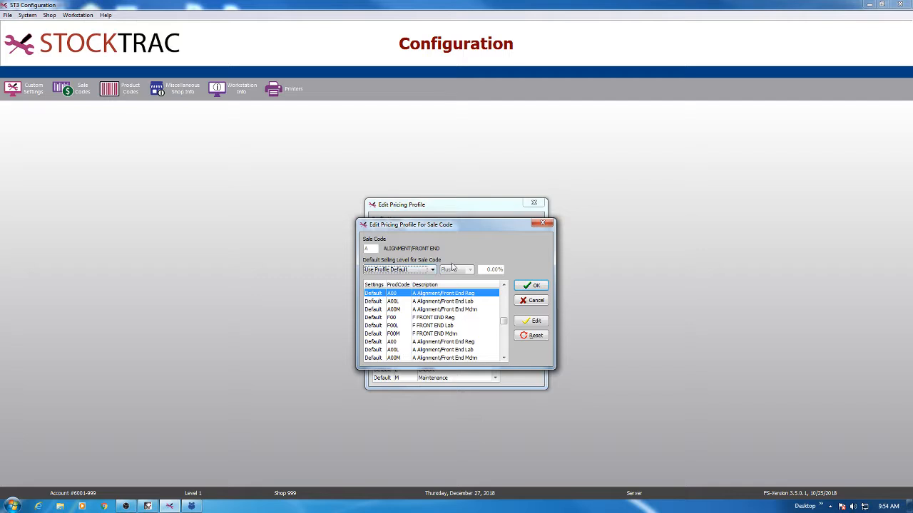
pyautogui.click(409, 269)
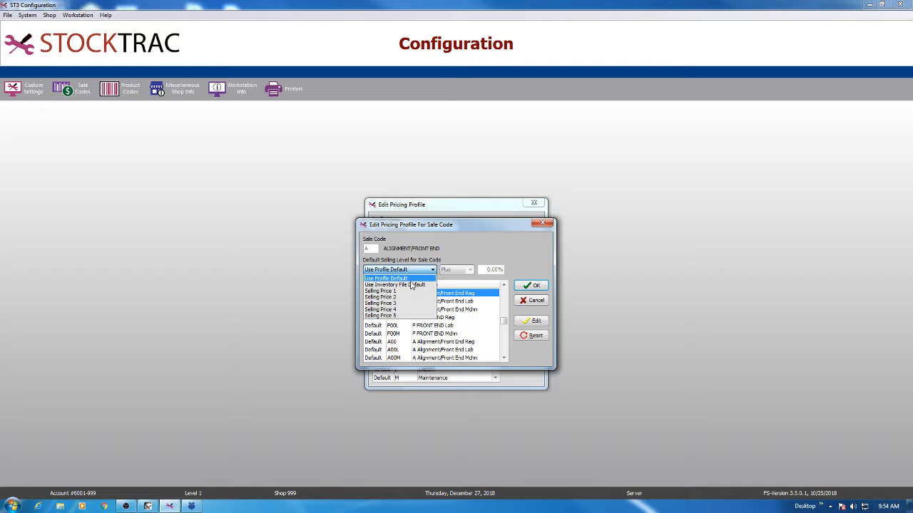
pyautogui.click(411, 285)
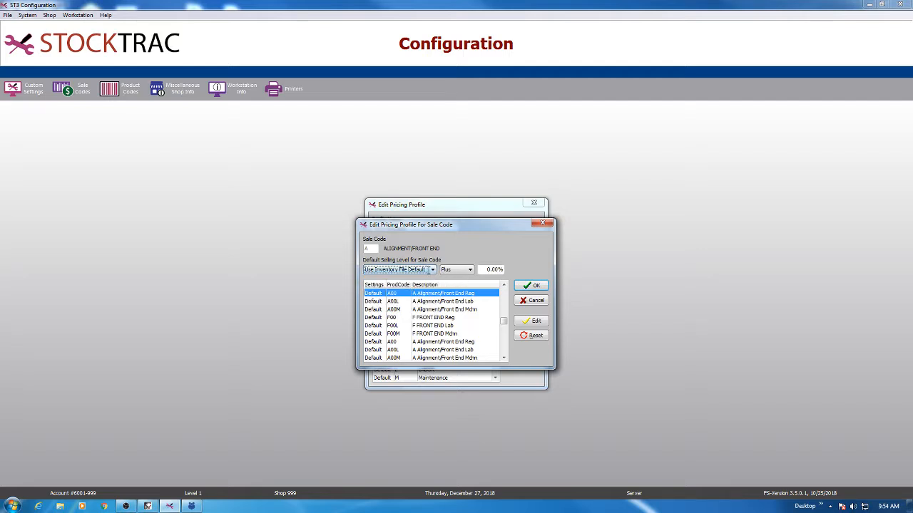
pyautogui.click(428, 269)
pyautogui.click(396, 291)
pyautogui.click(403, 270)
pyautogui.click(400, 278)
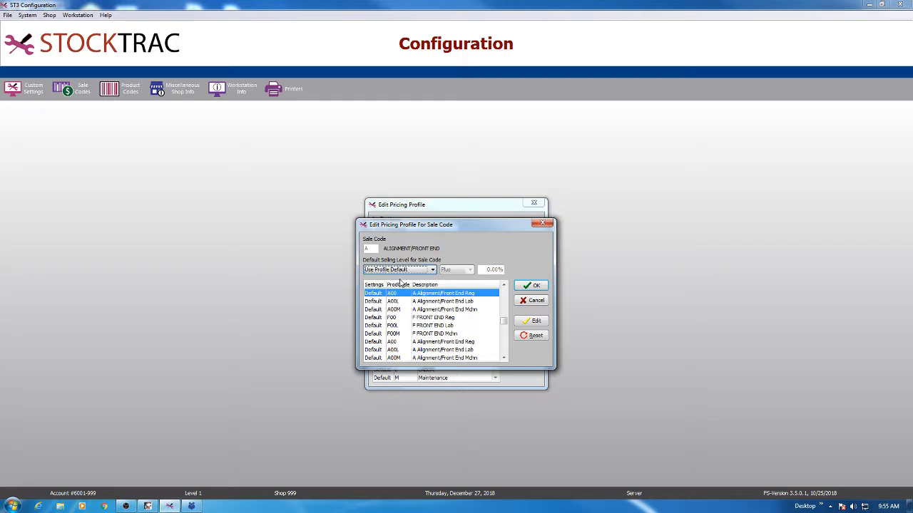
# - Accept the Use Sale Code Default selling level for product code A00 and save the ALIGNMENT/FRONT END sale code settings
pyautogui.doubleClick(448, 295)
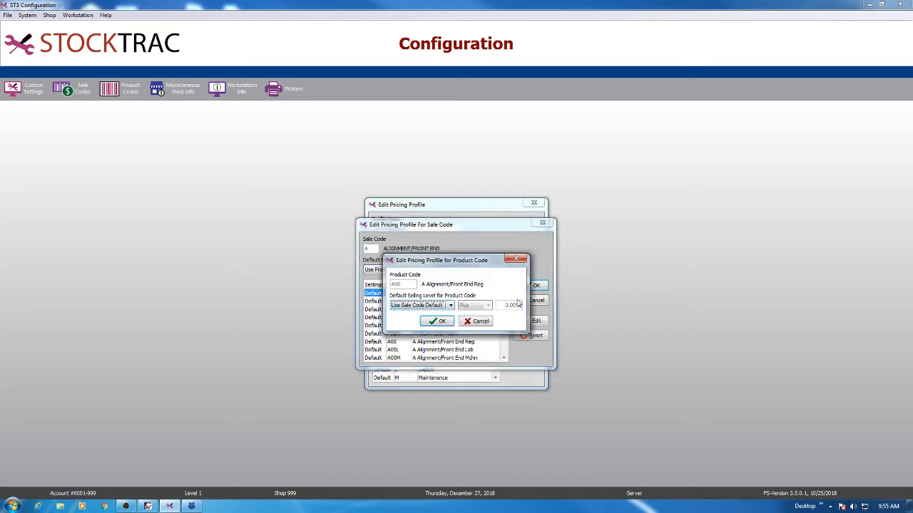
pyautogui.click(449, 324)
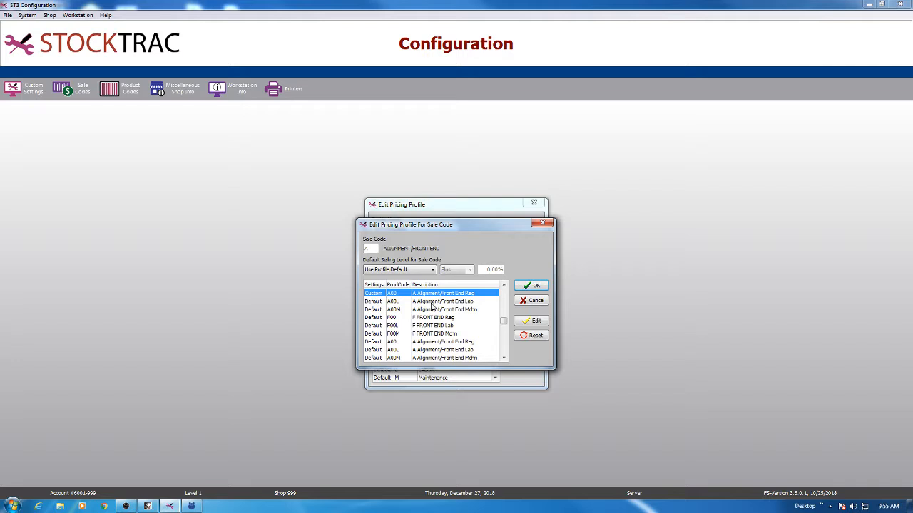
pyautogui.click(539, 288)
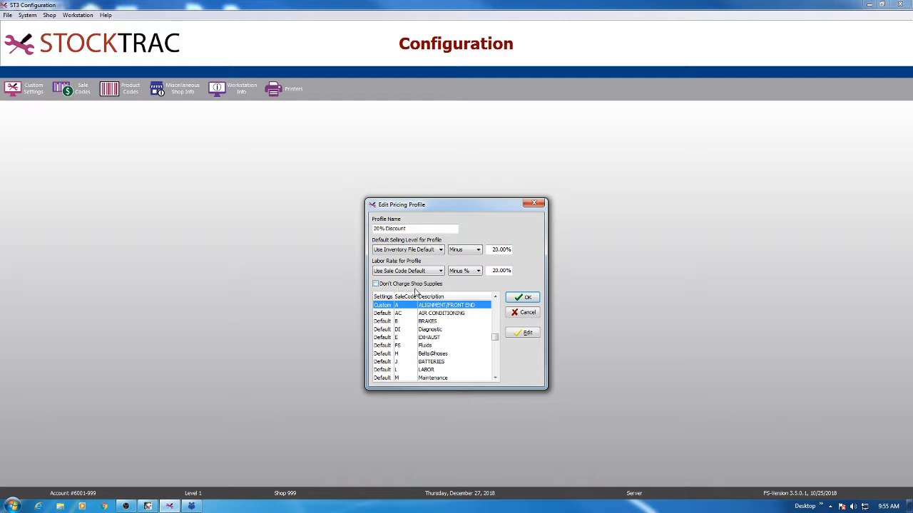
# - Select Don't Charge Shop Supplies, save the 20% Discount profile and close the pricing profiles list
pyautogui.click(413, 285)
pyautogui.click(522, 297)
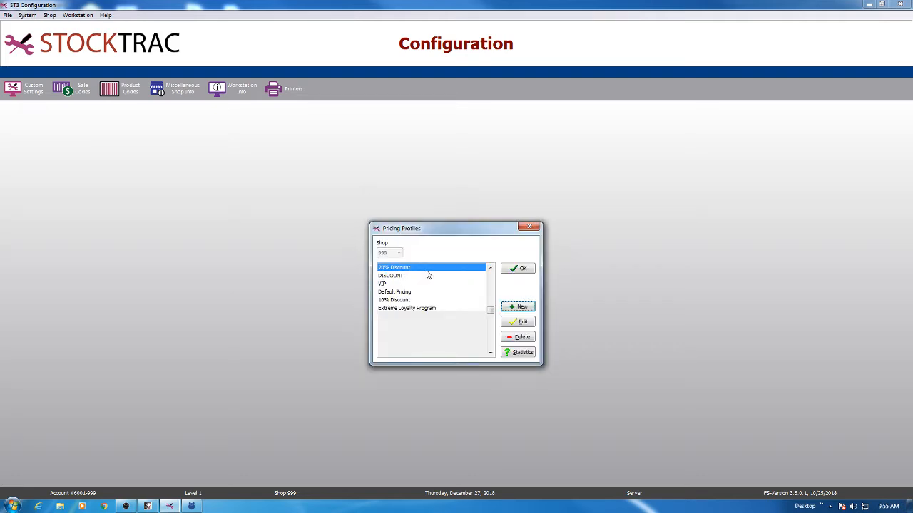
pyautogui.click(521, 269)
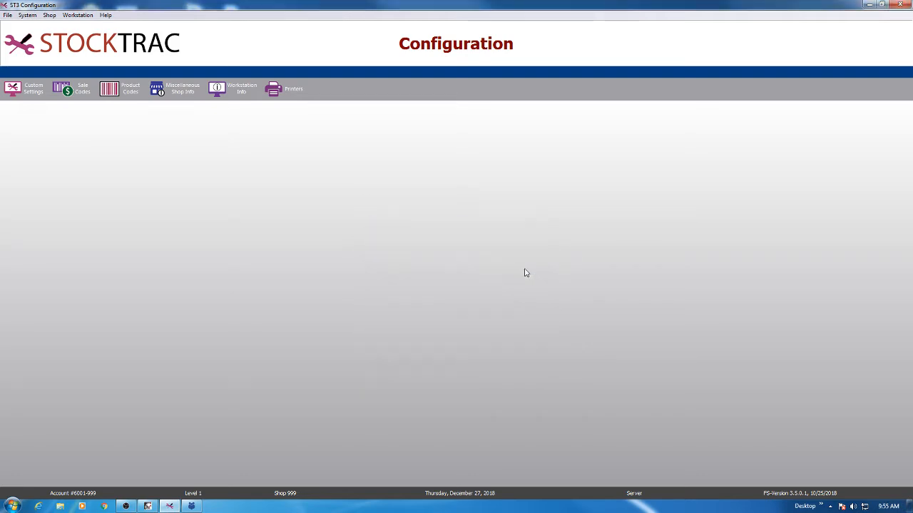
# - Leave Configuration and open the Don's Mobile Dry Cleaning record for editing in the Customers module
pyautogui.click(869, 5)
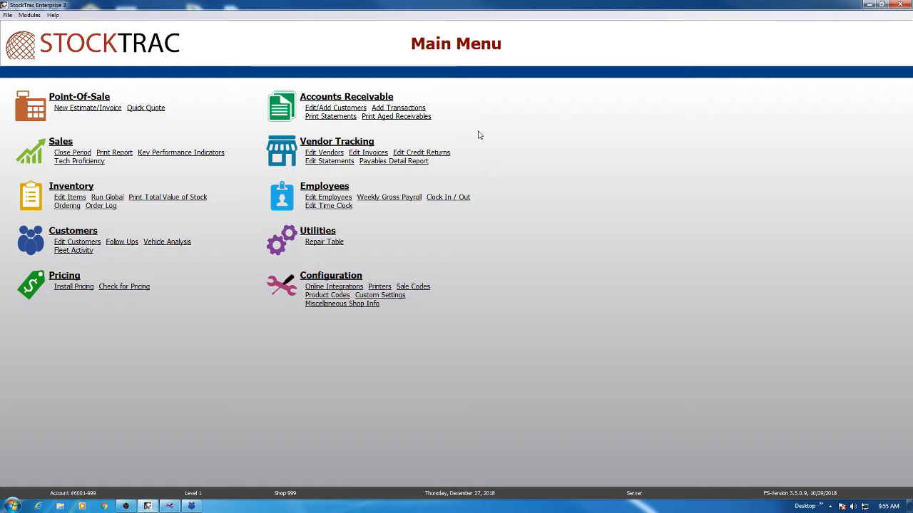
pyautogui.click(25, 242)
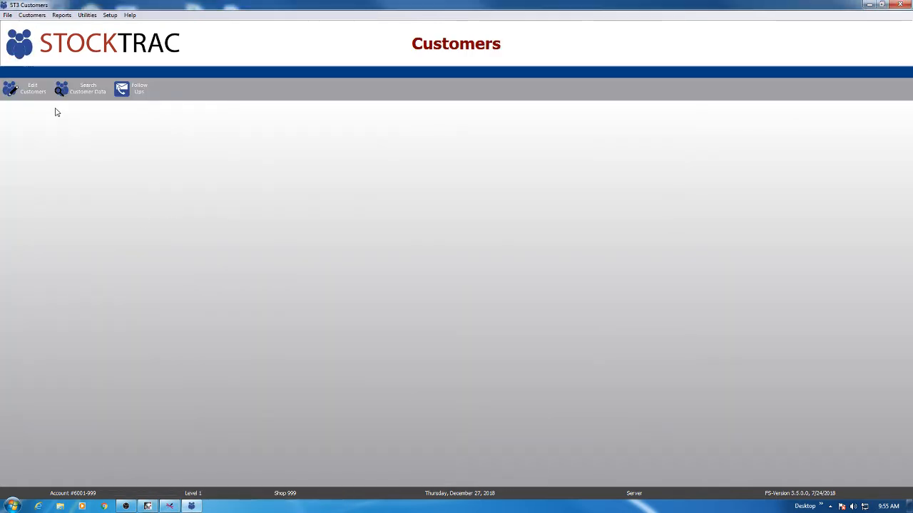
pyautogui.click(24, 88)
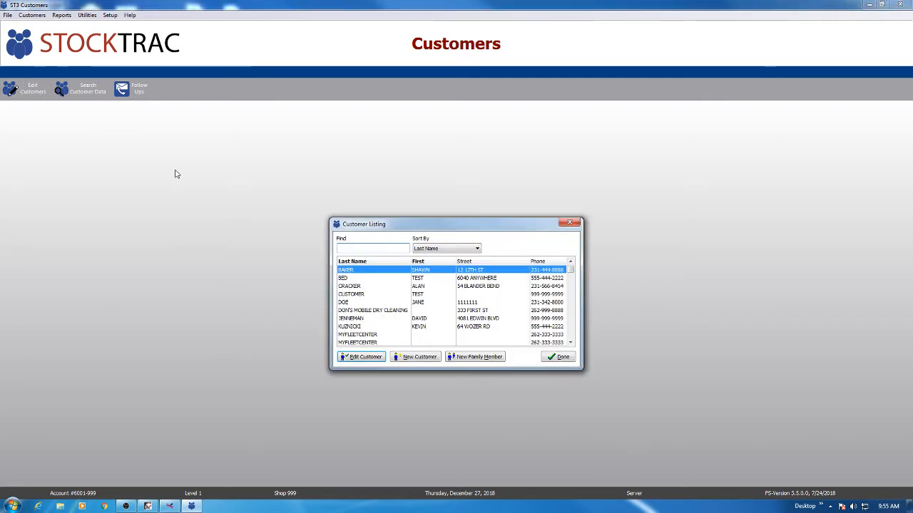
pyautogui.click(380, 311)
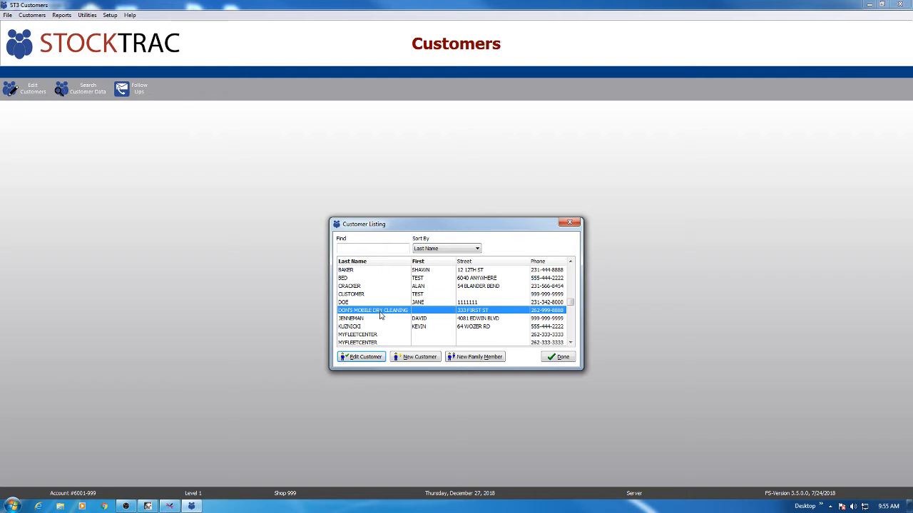
pyautogui.doubleClick(380, 316)
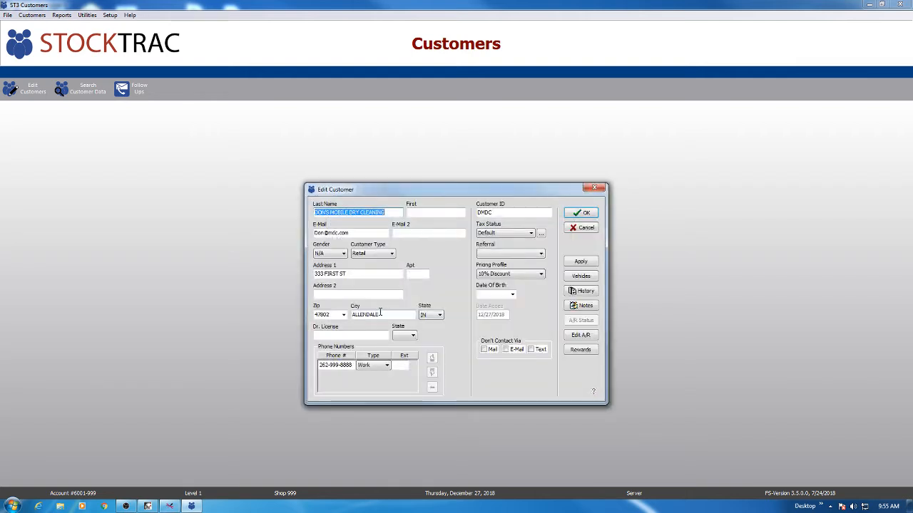
# - Assign the 20% Discount pricing profile to the customer, save the record and close the customer listing
pyautogui.click(522, 276)
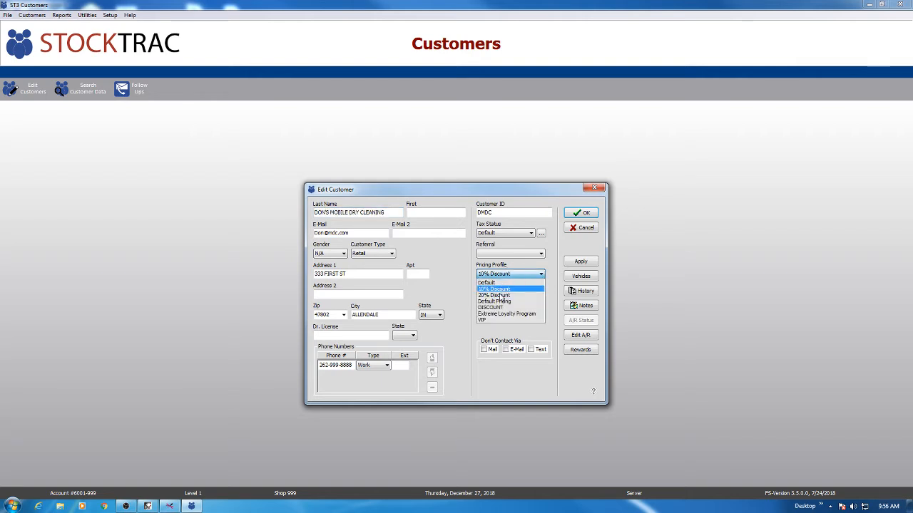
pyautogui.click(501, 296)
pyautogui.click(513, 274)
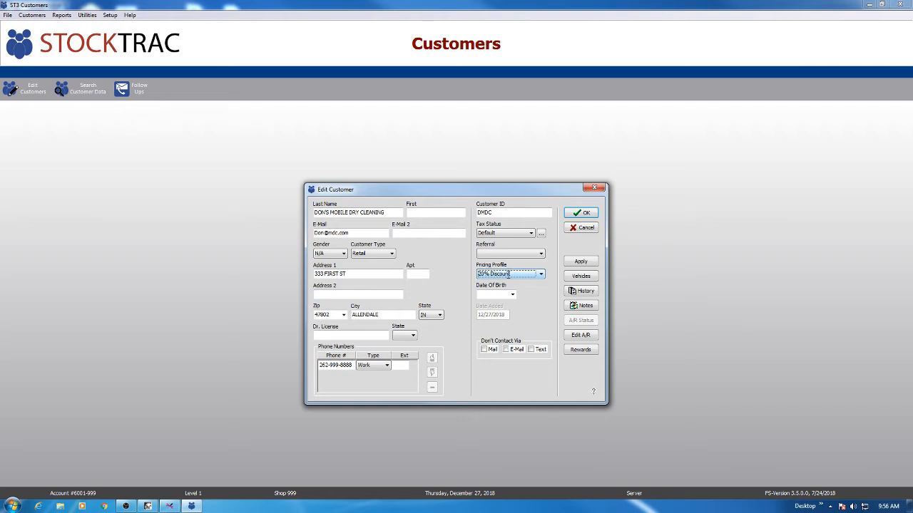
pyautogui.click(582, 213)
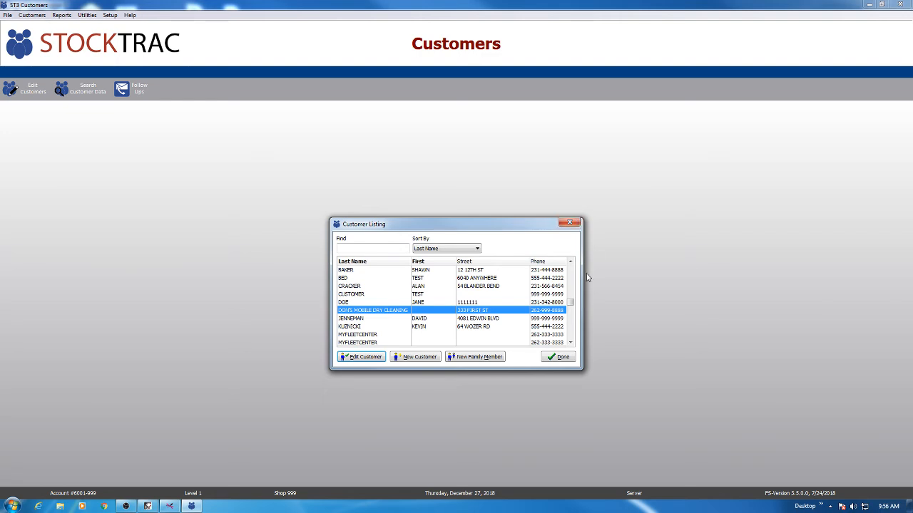
pyautogui.click(570, 360)
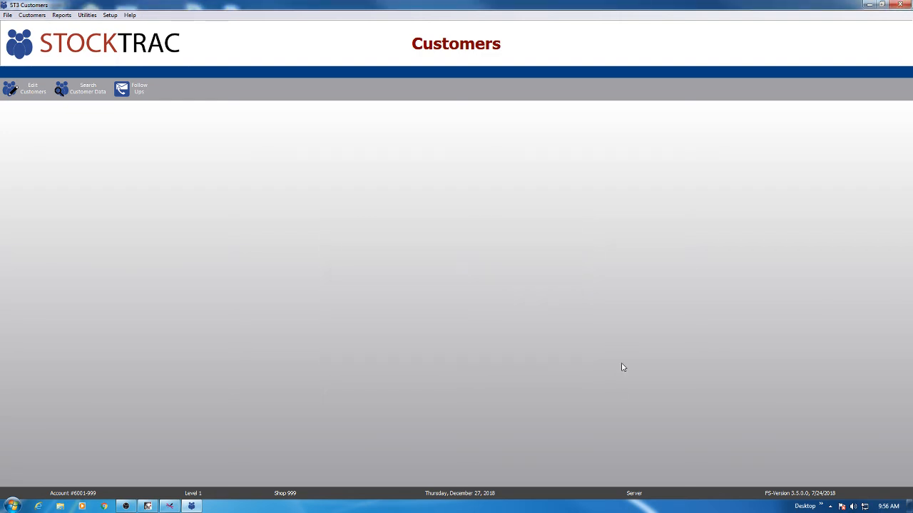